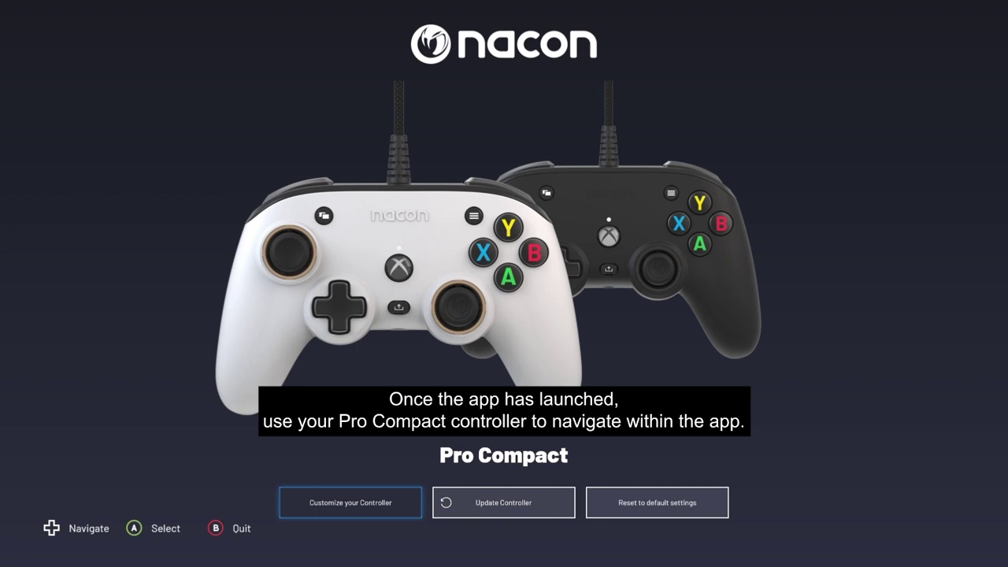
Browse Update Controller and Reset to default settings, then return to Customize your Controller.
key("Right")
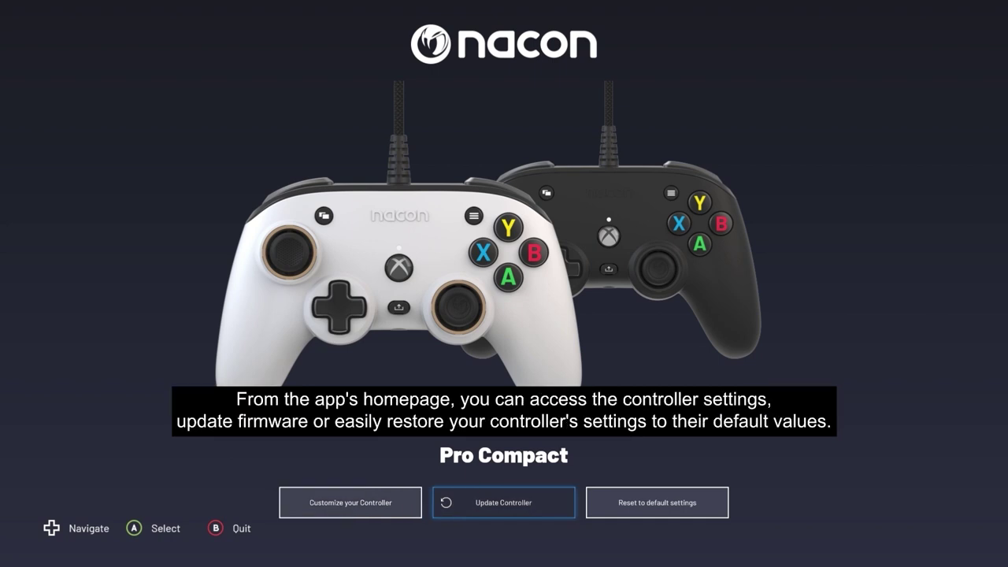
key("Right")
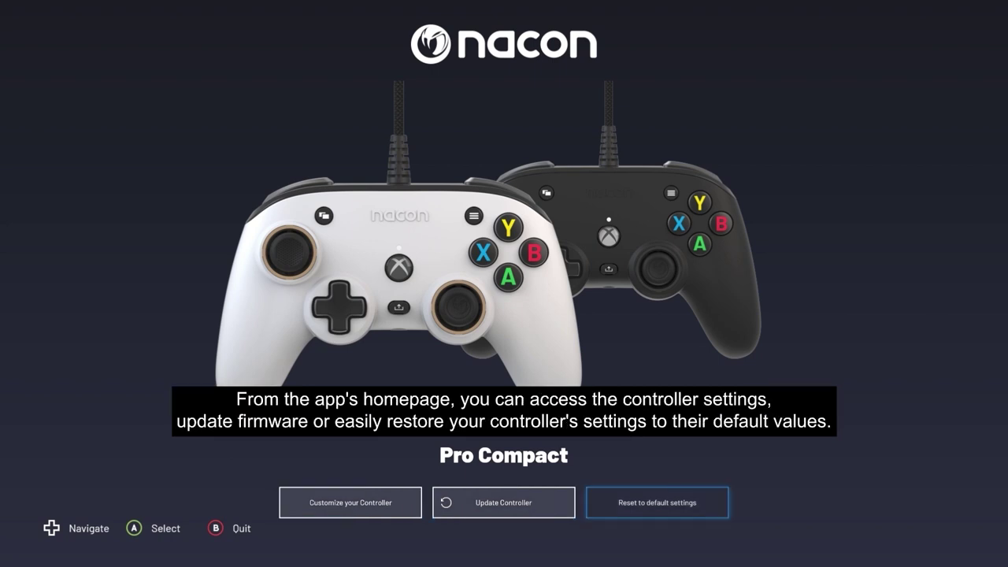
key("Left")
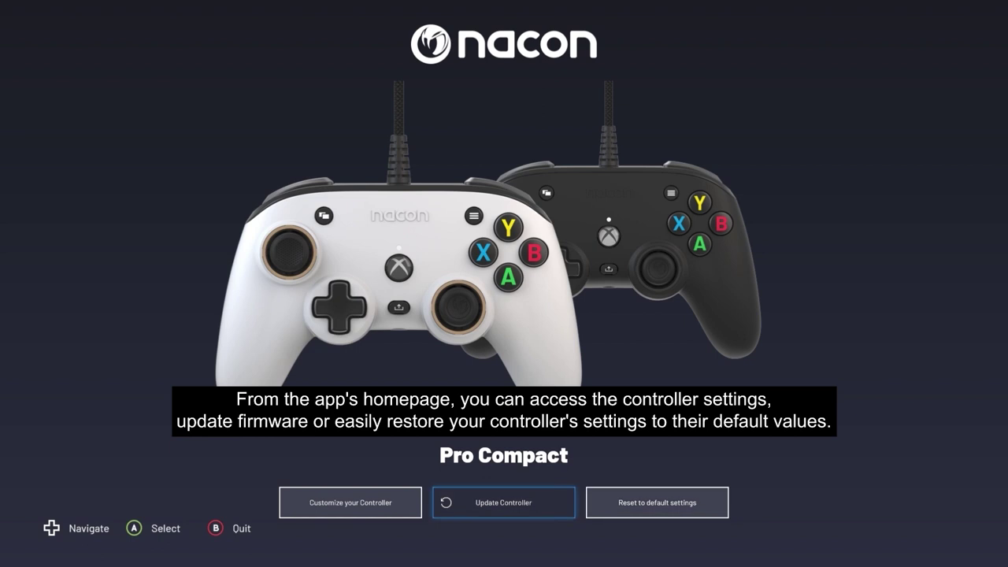
key("Left")
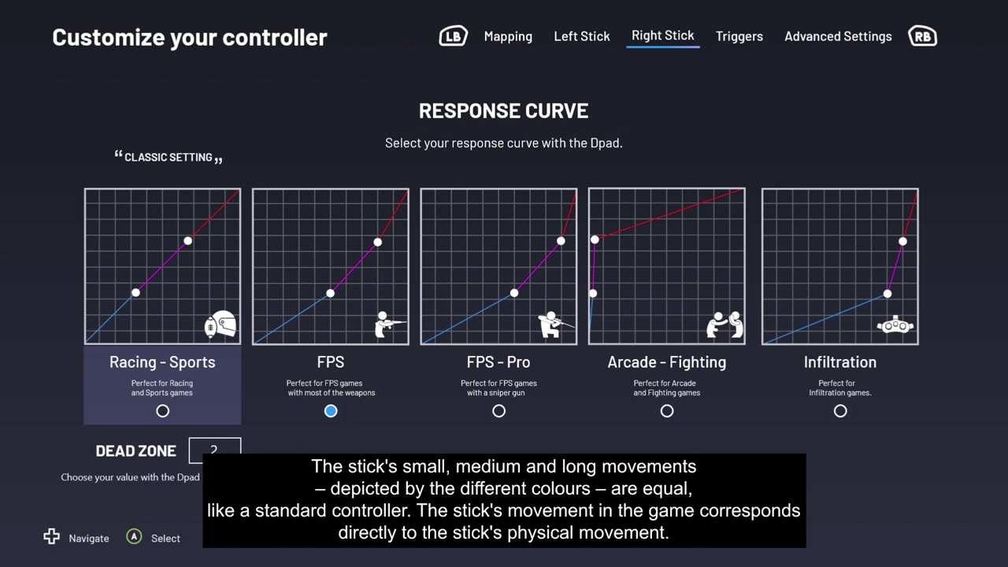
Try the FPS and FPS - Pro right stick curves, settling on Arcade - Fighting.
key("Return")
key("Right")
key("Return")
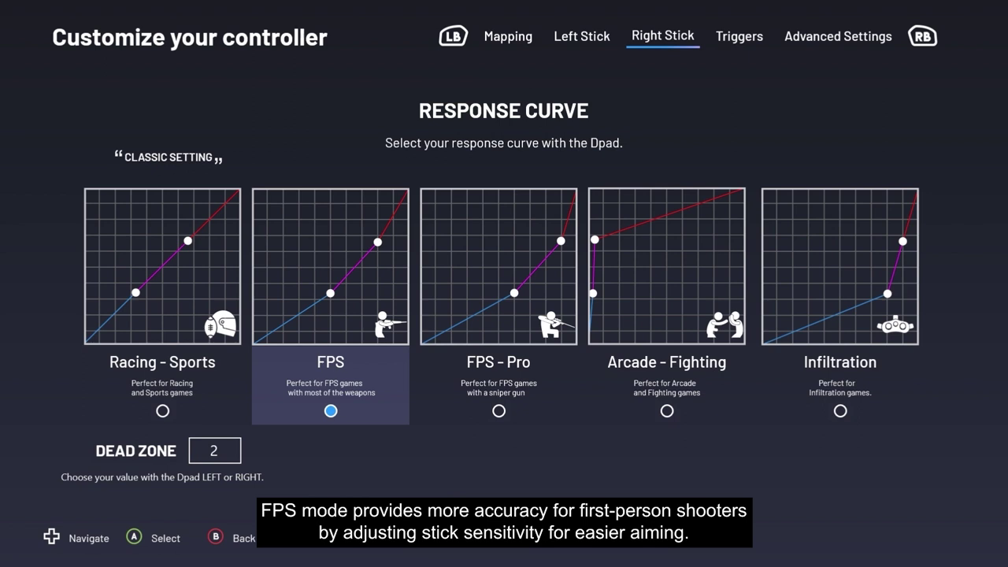
key("Right")
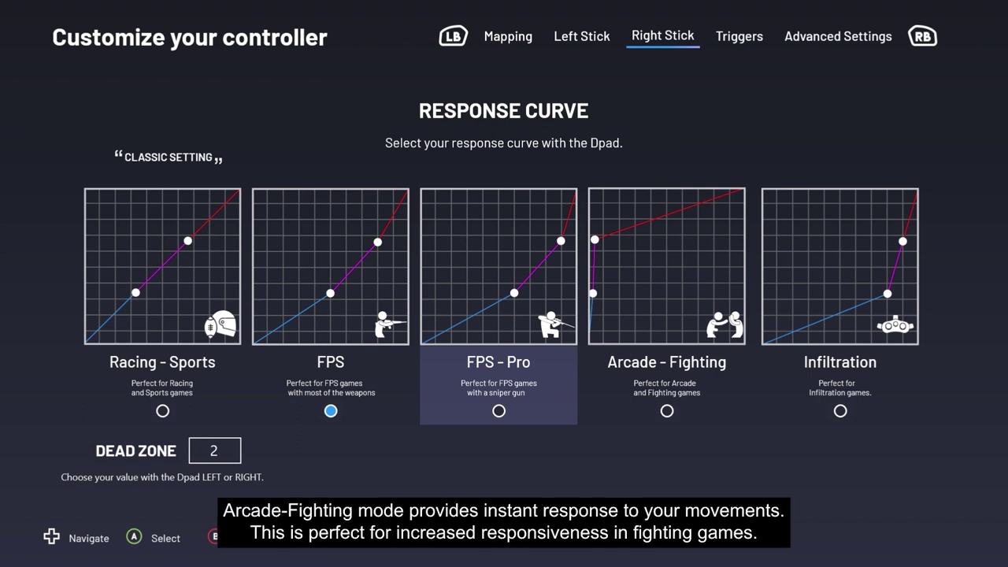
key("Return")
key("Right")
key("Return")
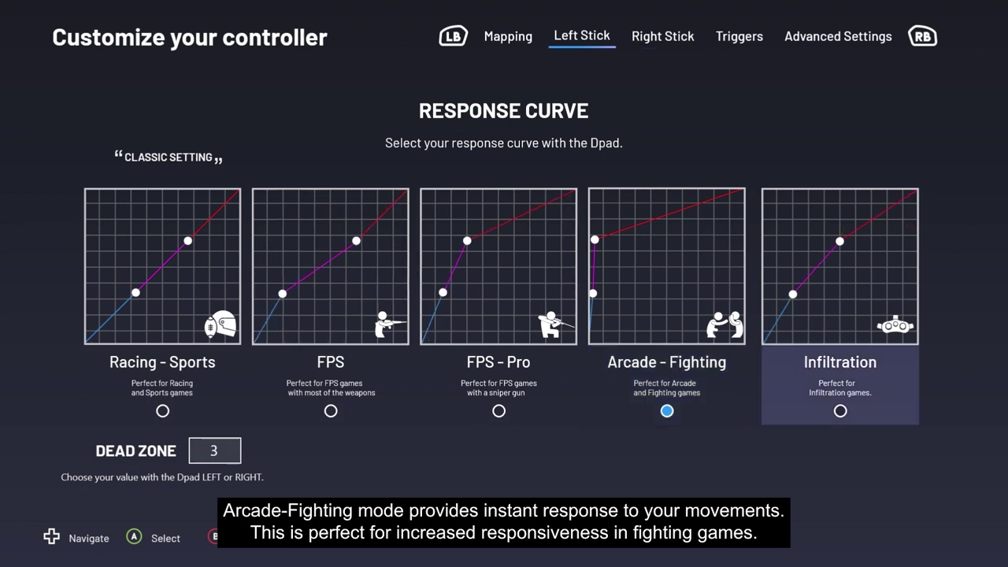
Set the left stick response curve to Infiltration.
key("Return")
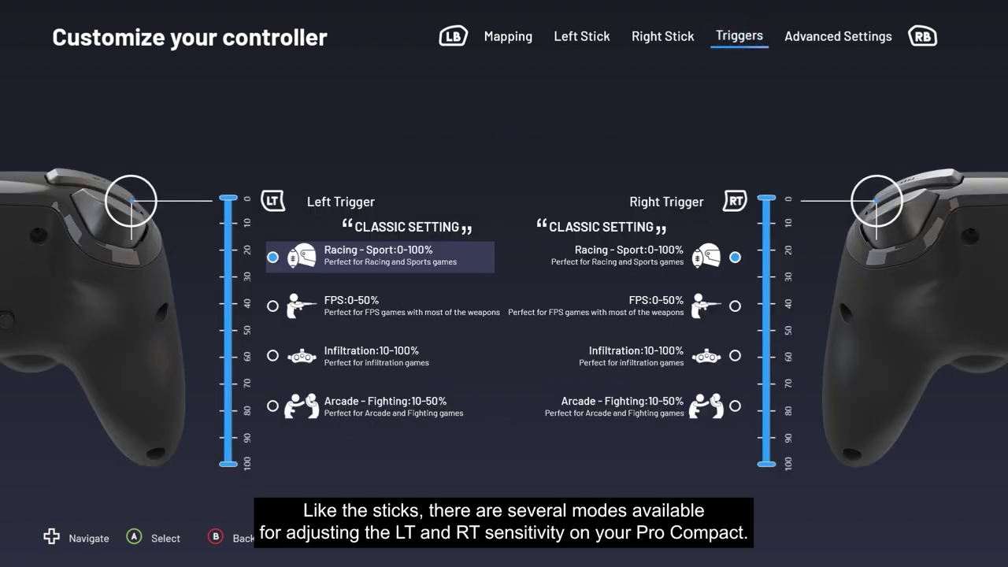
key("Down")
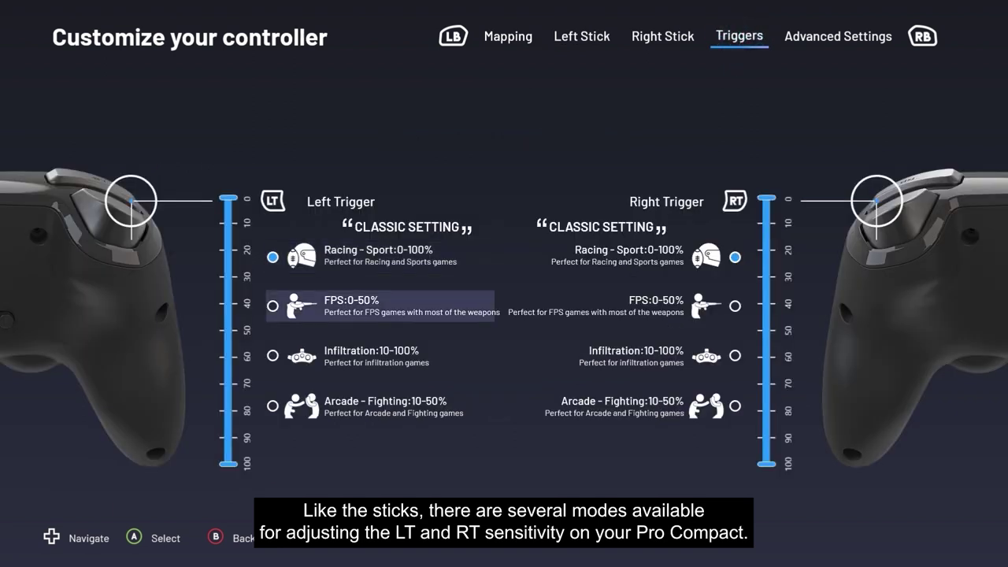
key("Return")
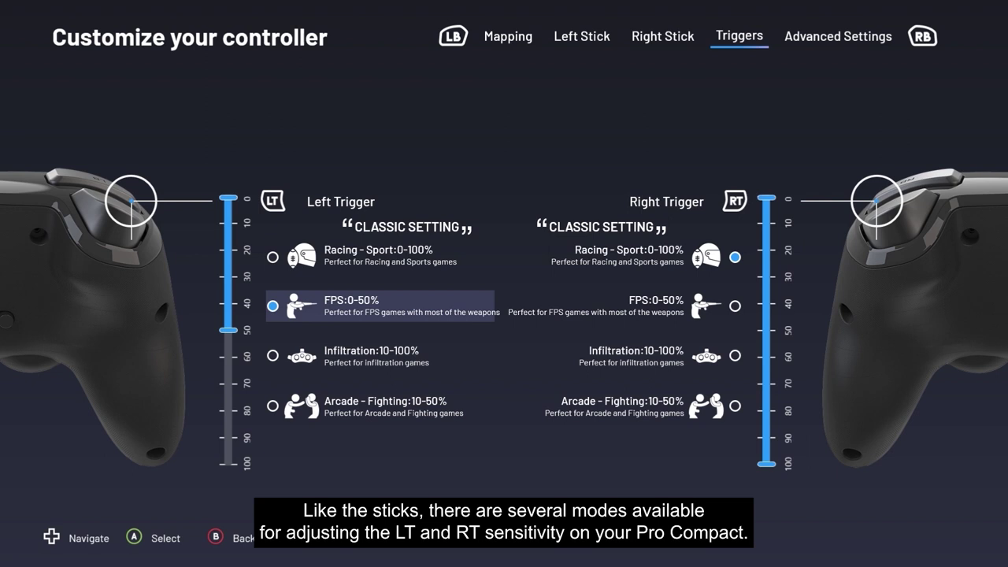
key("Down")
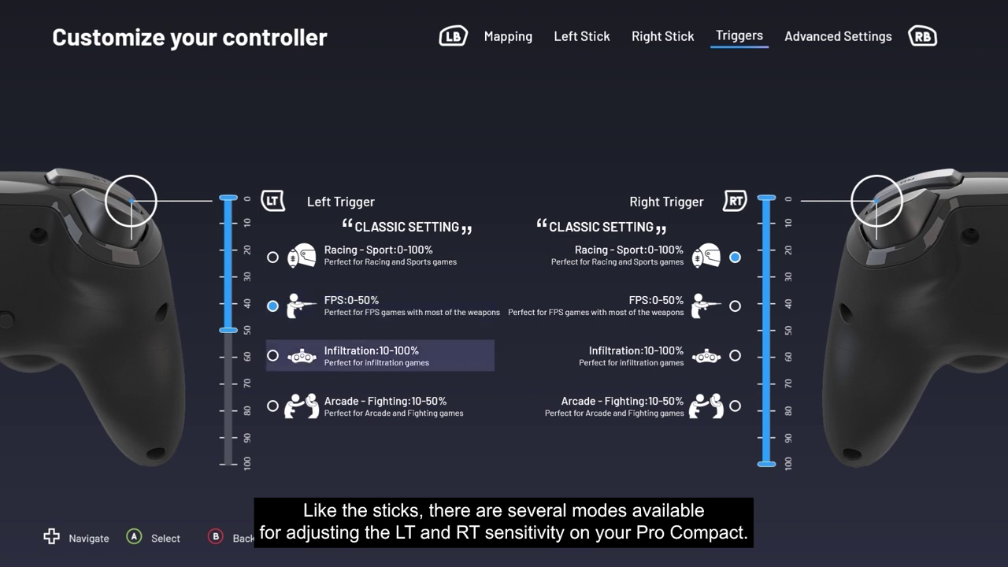
key("Return")
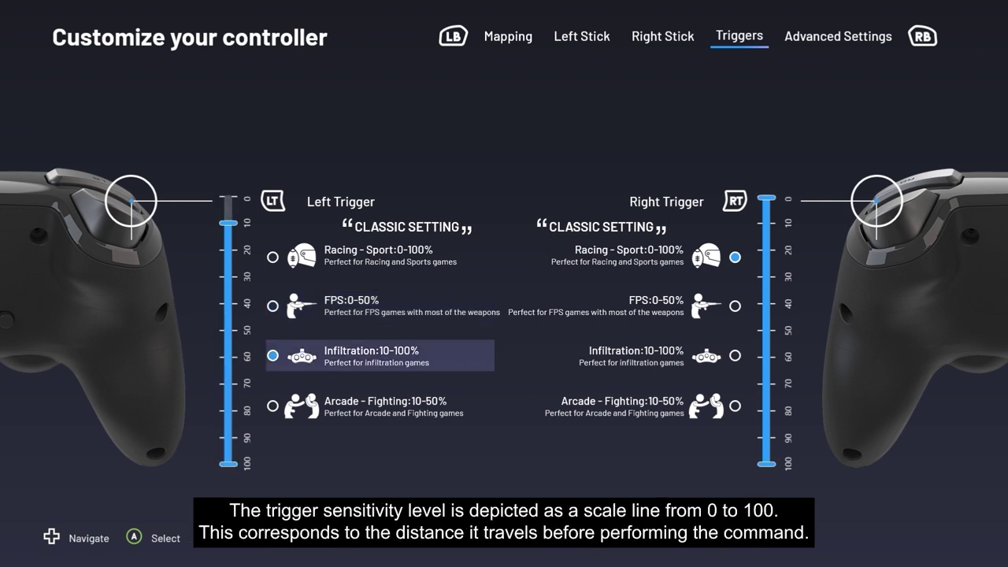
key("Down")
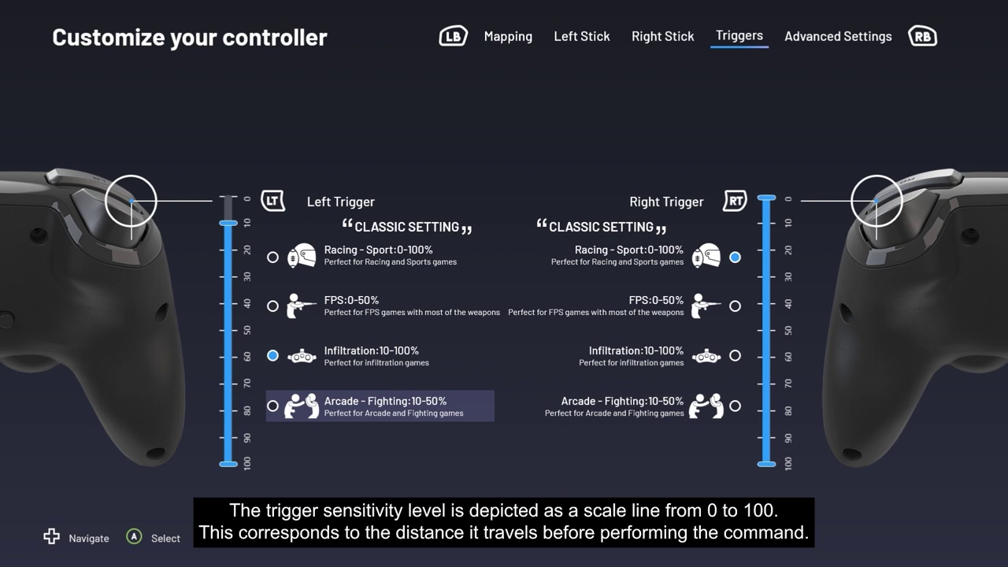
key("Return")
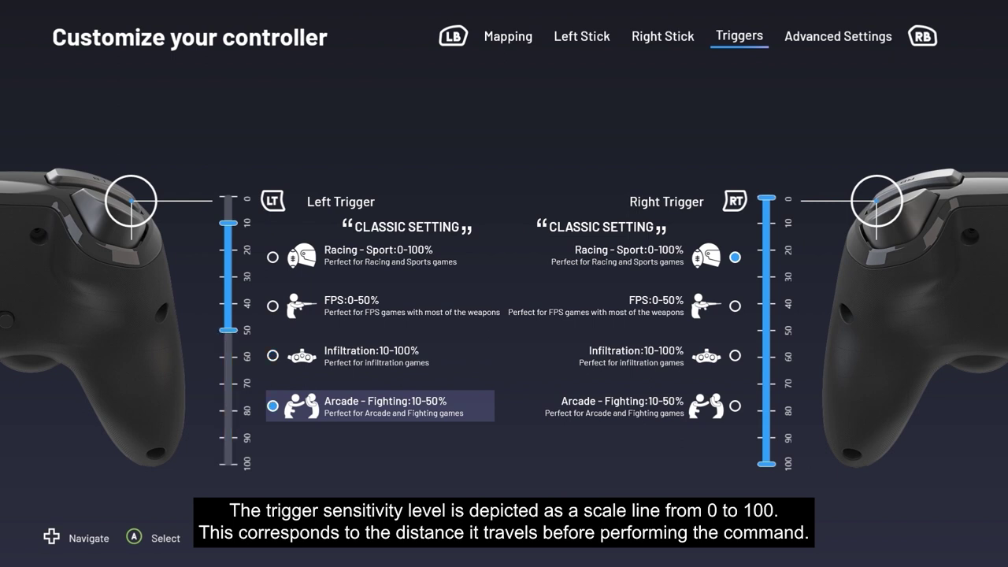
key("Up")
key("Up")
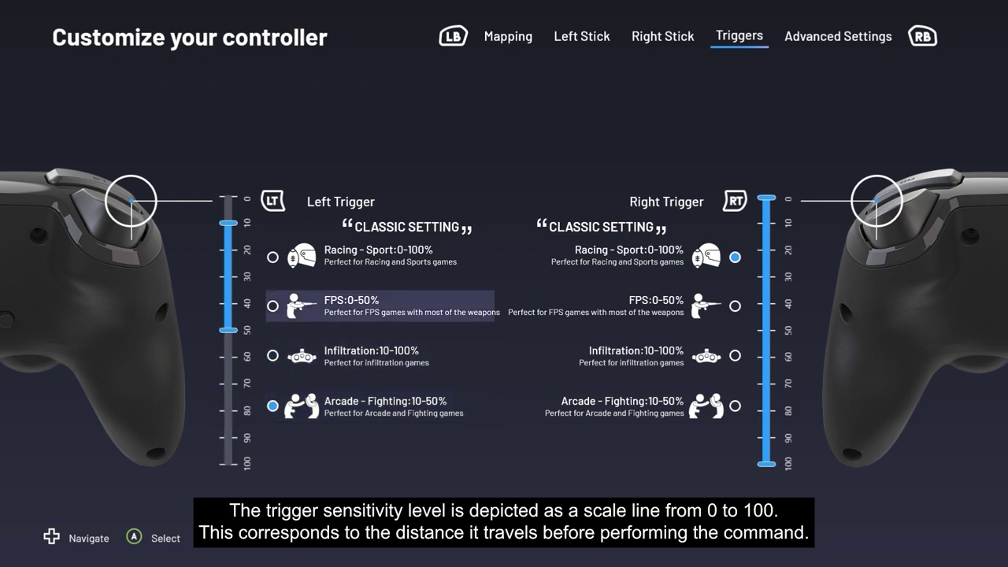
key("Up")
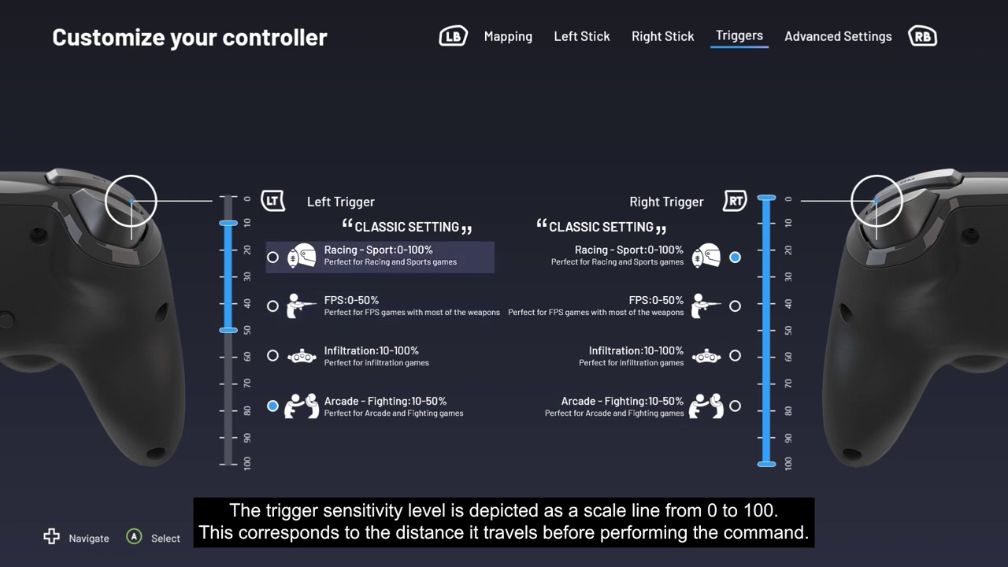
key("Return")
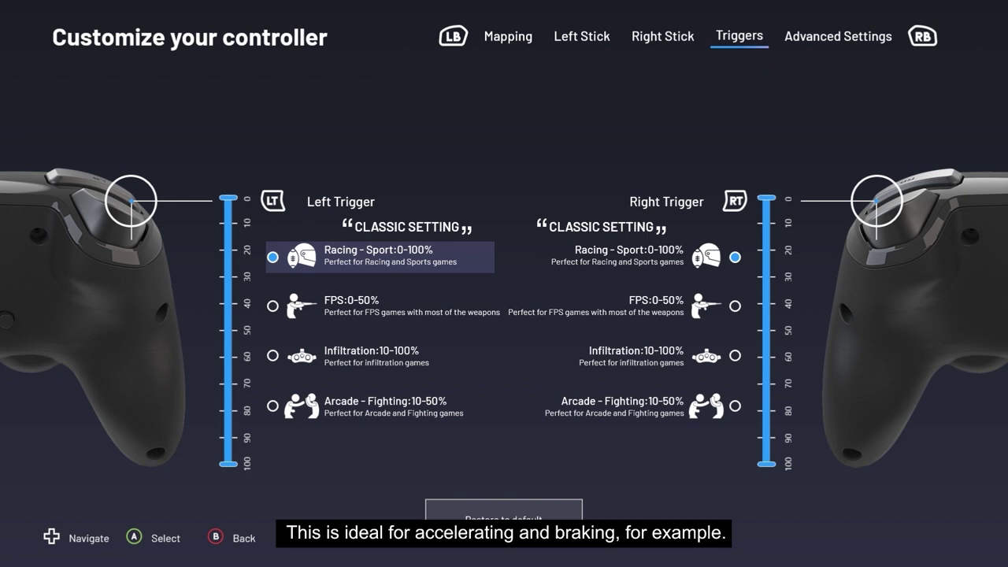
Try left trigger modes FPS 0-50%, Infiltration 10-100%, then Arcade - Fighting 10-50%.
left_click(273, 306)
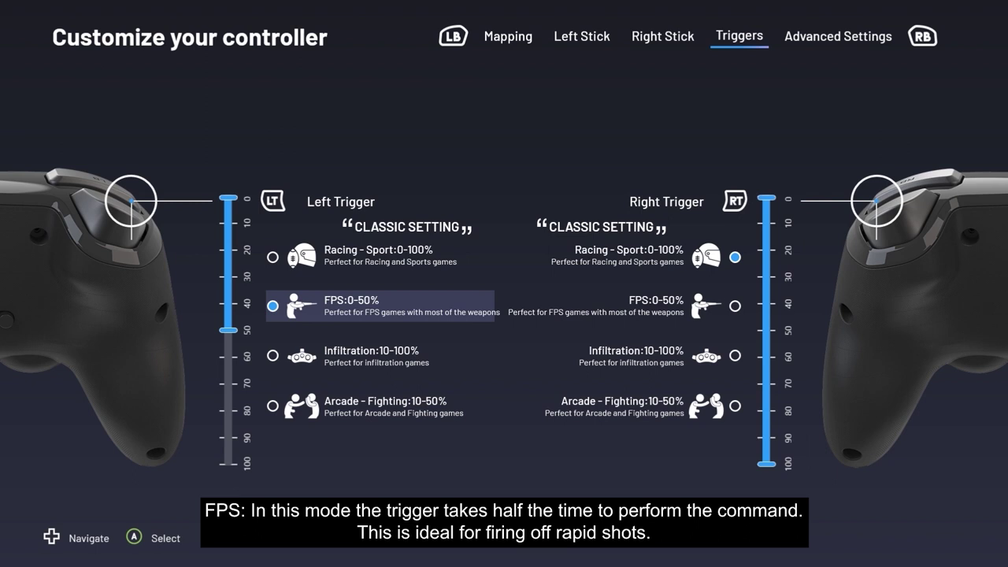
left_click(273, 356)
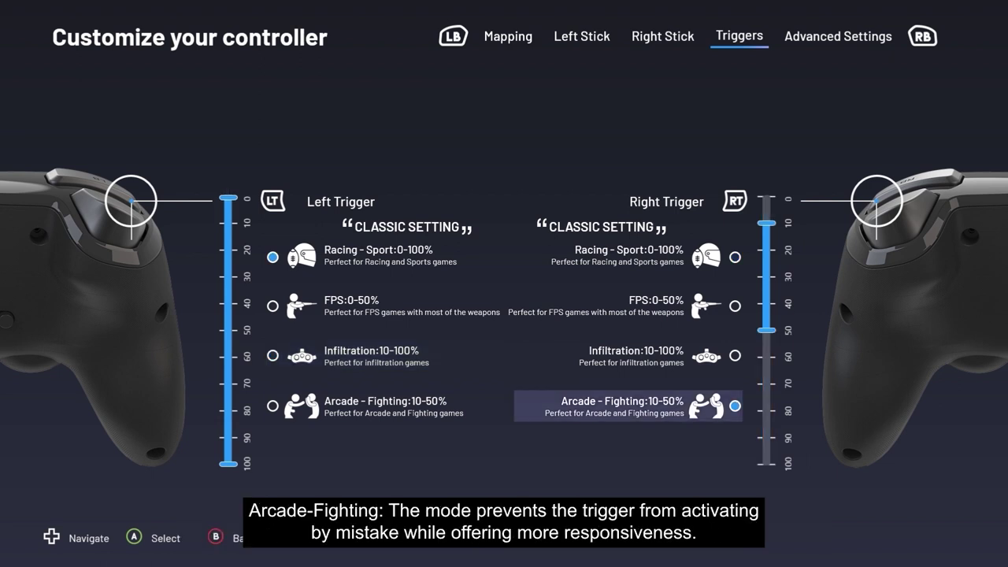
key("Left")
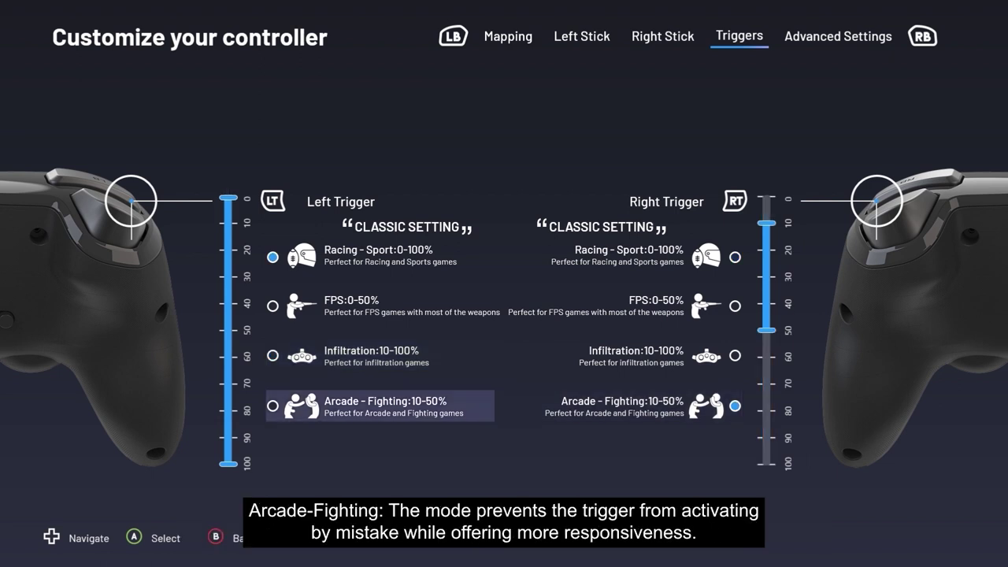
key("Return")
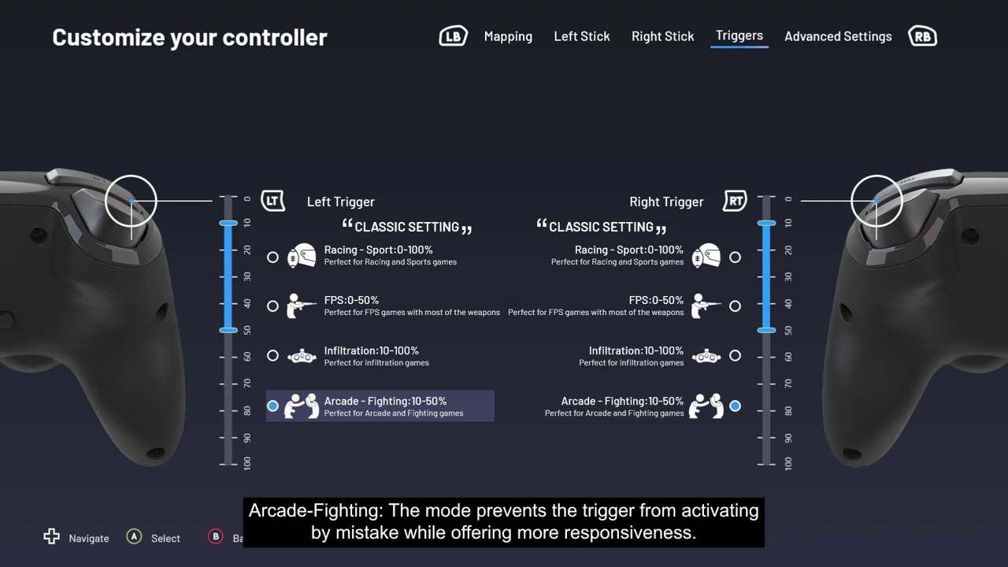
Return the left trigger to Racing - Sport and set the right trigger to FPS 0-50%.
key("Right")
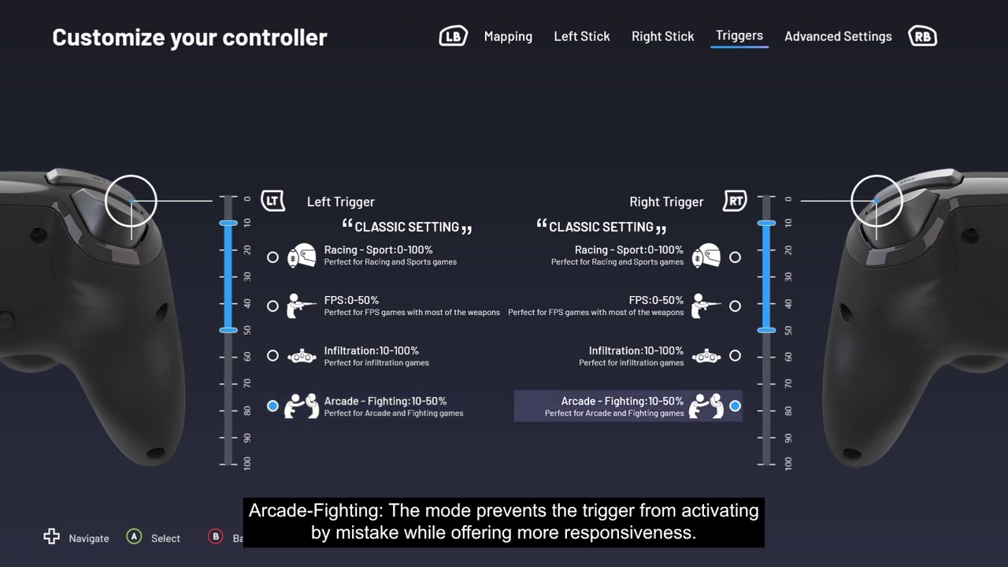
key("Up")
key("Left")
key("Up")
key("Up")
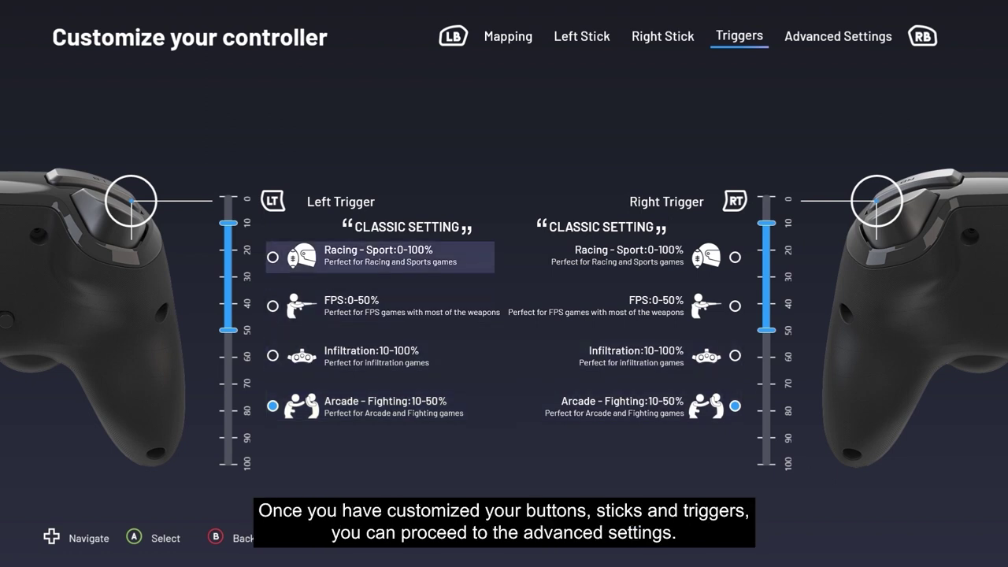
key("Return")
key("Right")
key("Down")
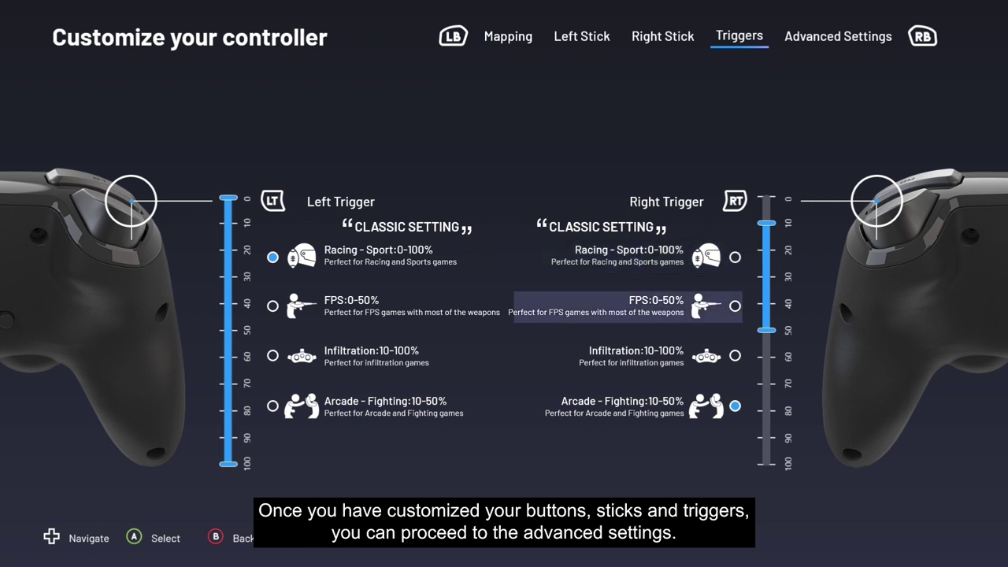
key("Return")
key("Up")
key("Page_Down")
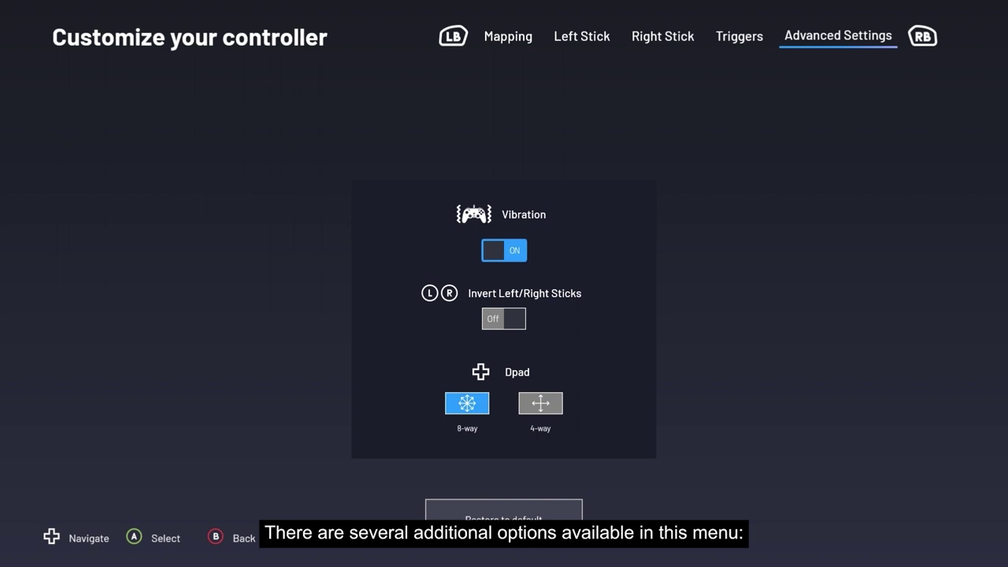
Toggle vibration and stick inversion off and back, leaving vibration on and sticks uninverted.
key("Return")
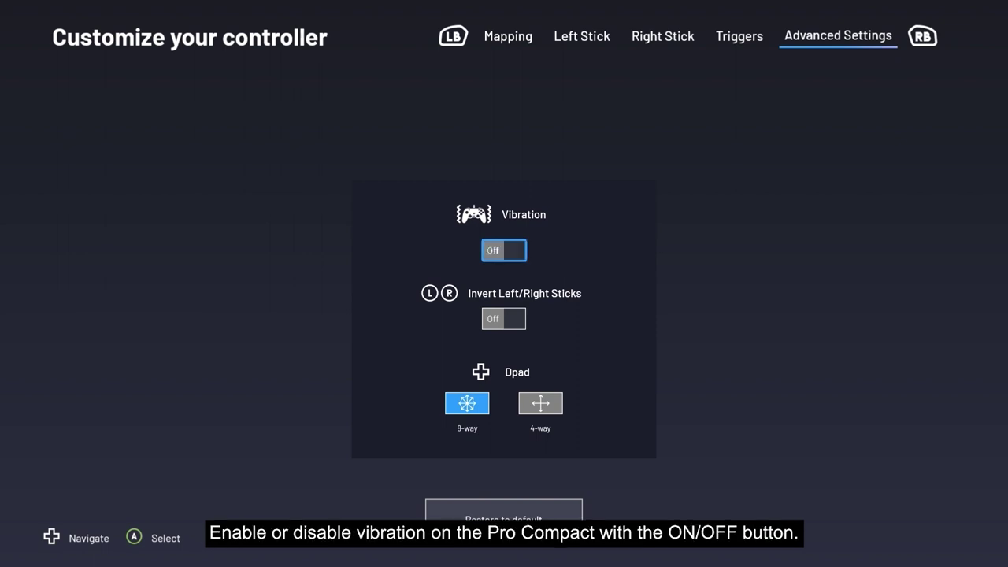
key("Return")
key("Down")
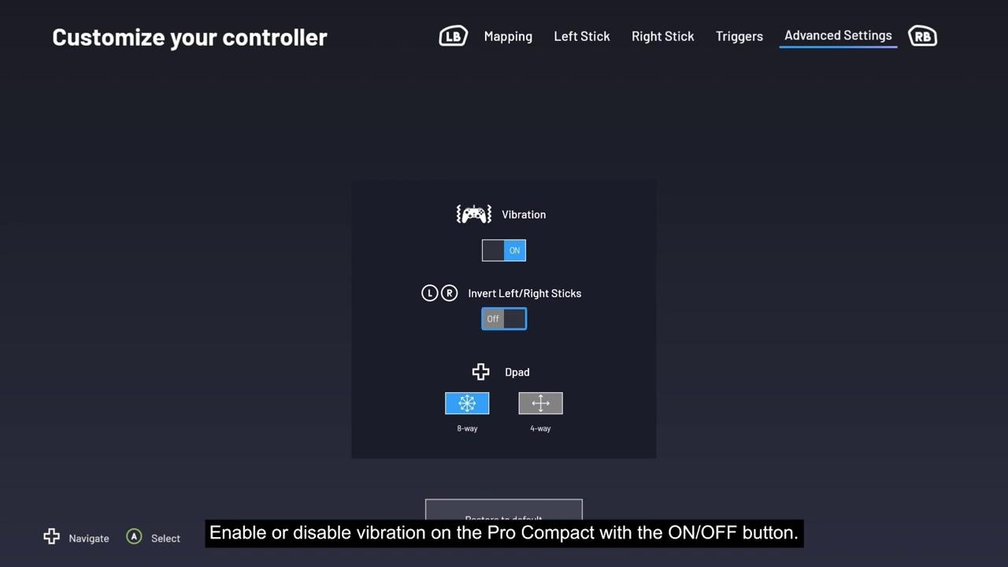
key("Return")
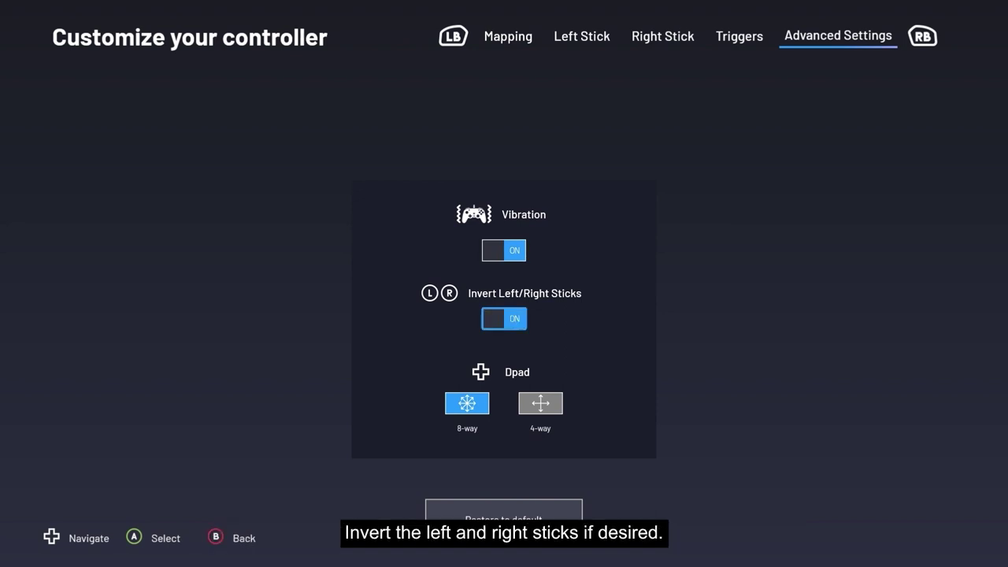
key("Return")
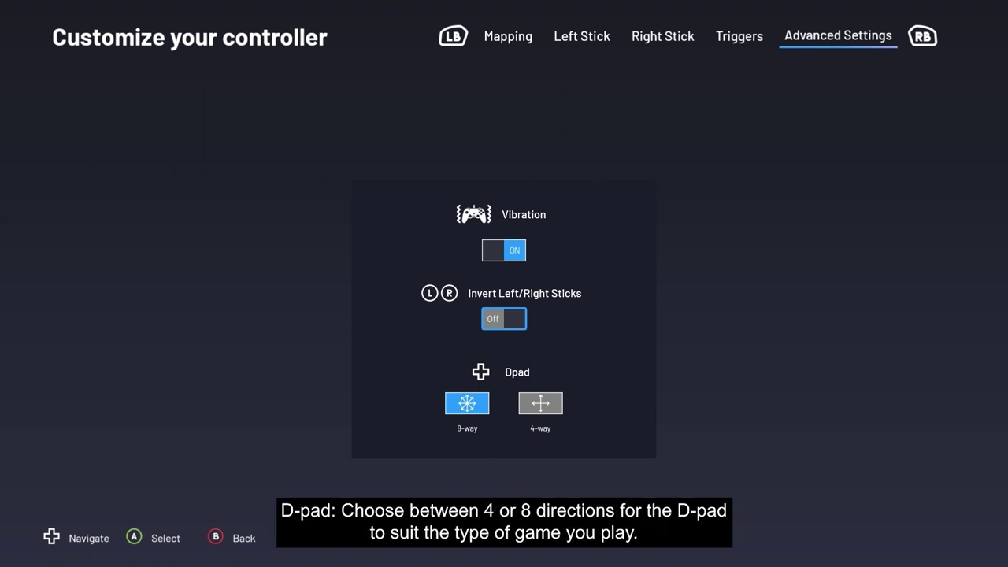
Browse the 8-way and 4-way D-pad options, keeping the 8-way D-pad.
key("Down")
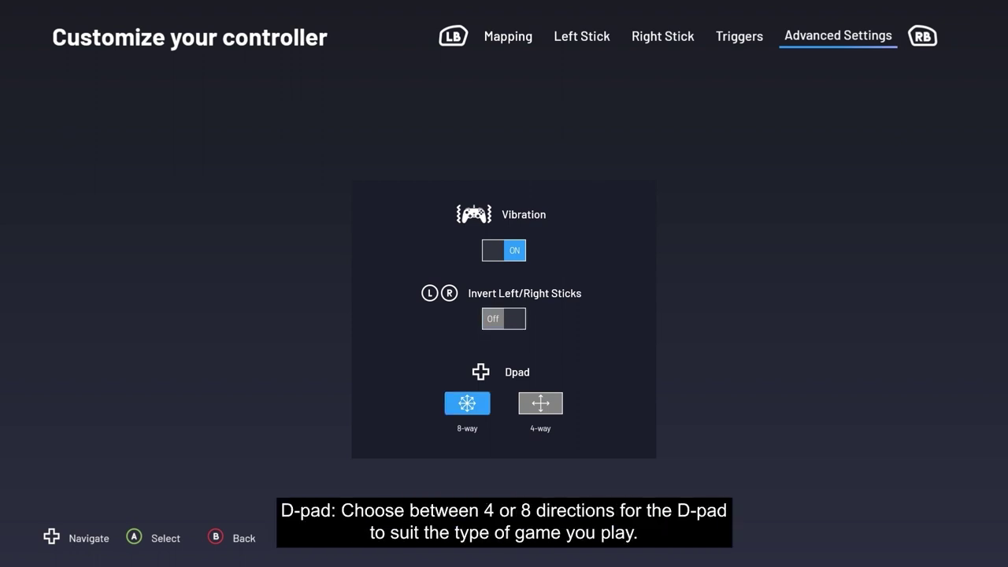
key("Right")
key("Left")
key("Right")
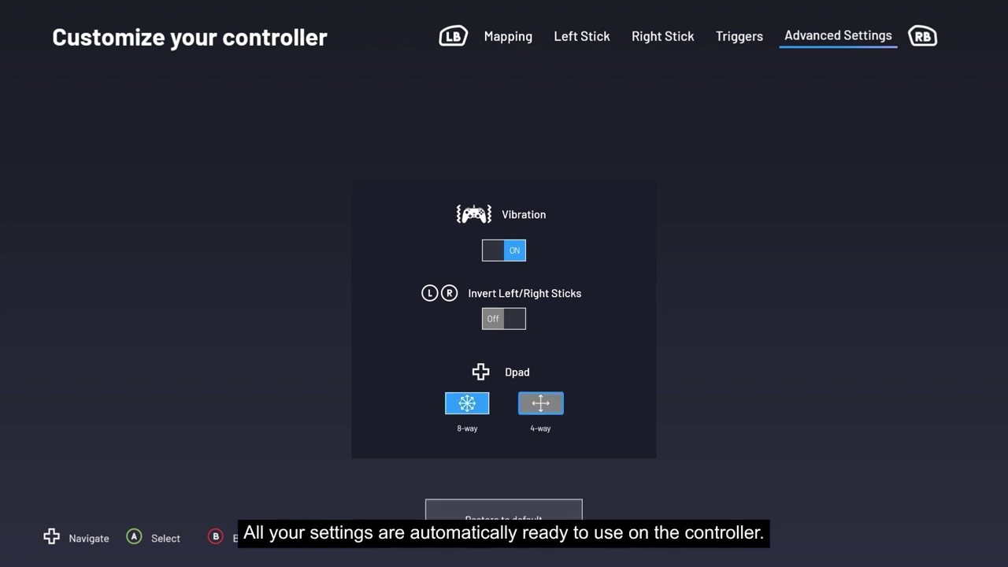